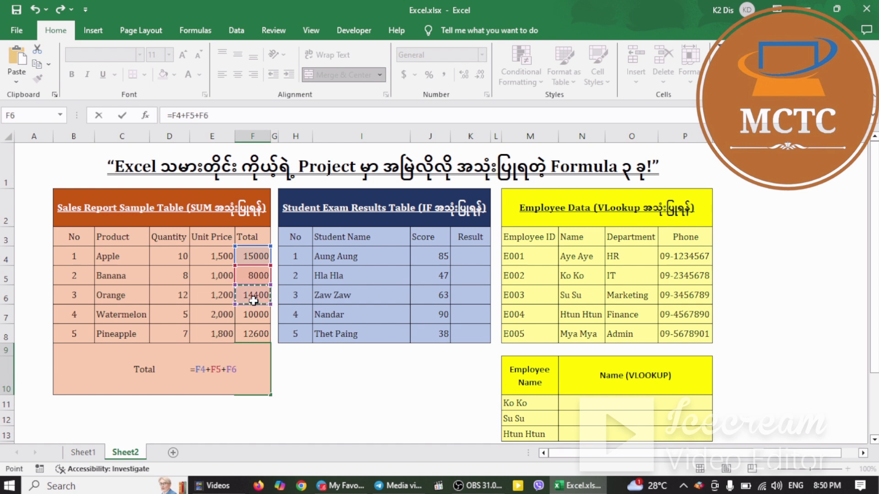
Complete the sales table's grand total formula as =F4+F5+F6+F7+F8.
text(+)
click(256, 318)
text(+)
click(256, 335)
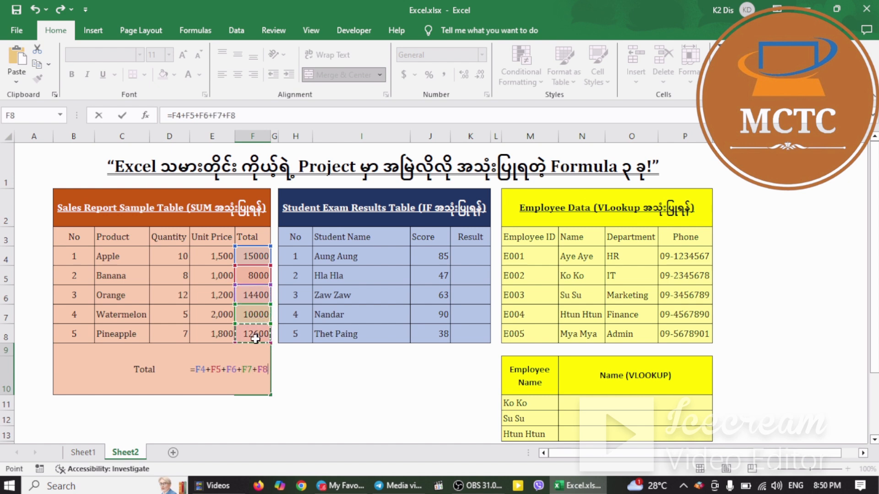
key(Return)
Clear the cell-by-cell addition formula from the sales table's grand total cell F9.
click(269, 388)
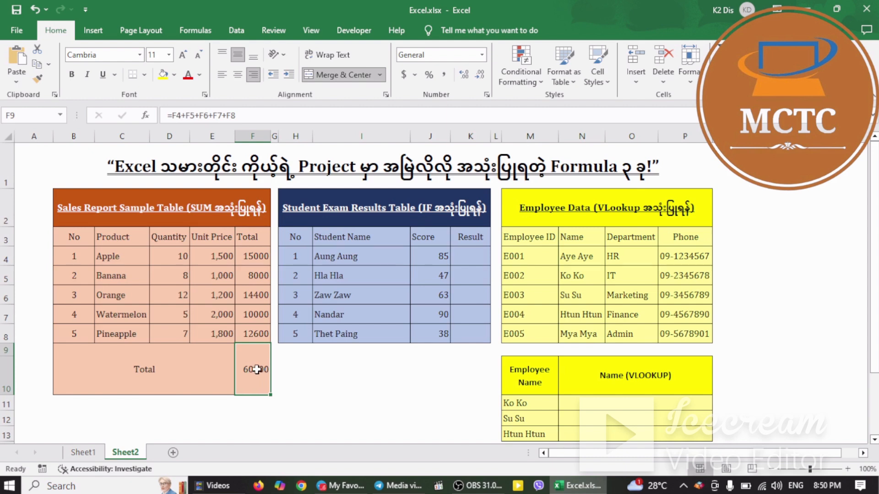
text(=)
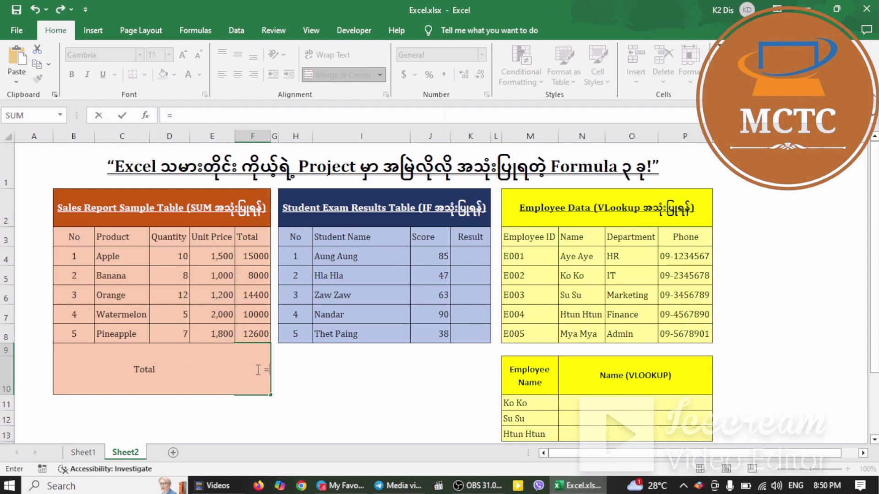
key(BackSpace)
key(Return)
Calculate the sales grand total in cell F9 with AutoSum over the range F4:F8.
click(257, 369)
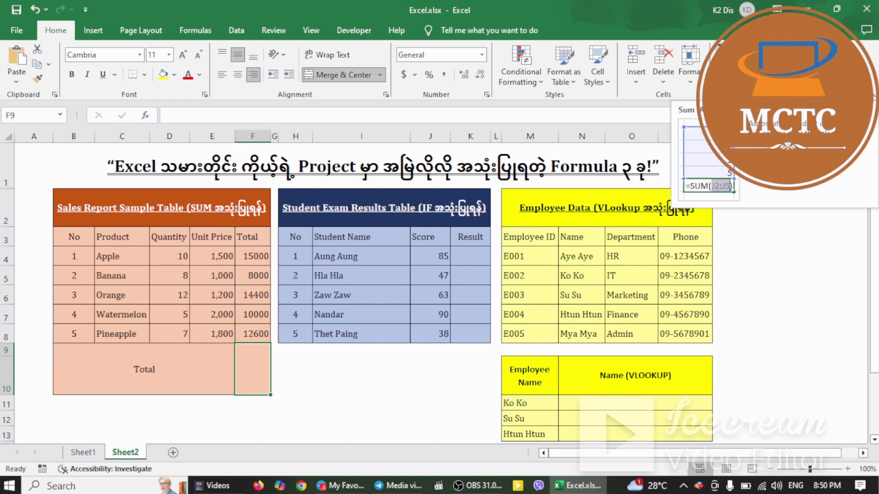
click(724, 49)
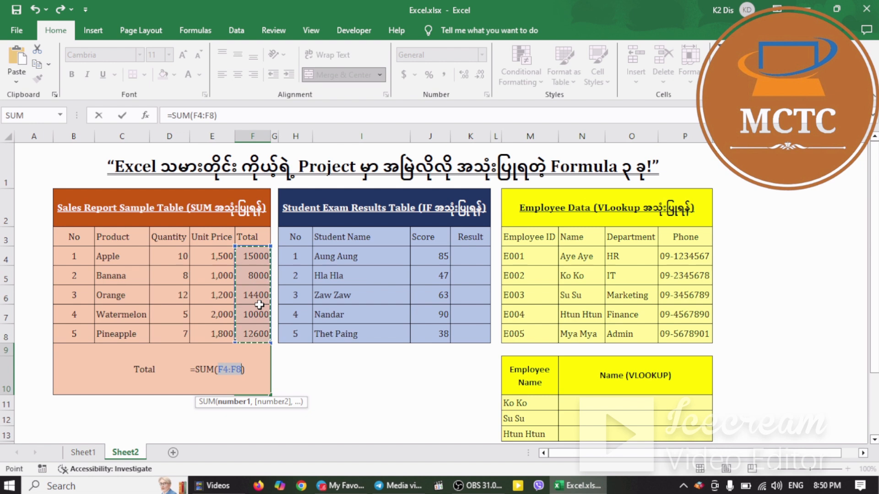
drag(221, 255, 216, 335)
drag(254, 256, 242, 338)
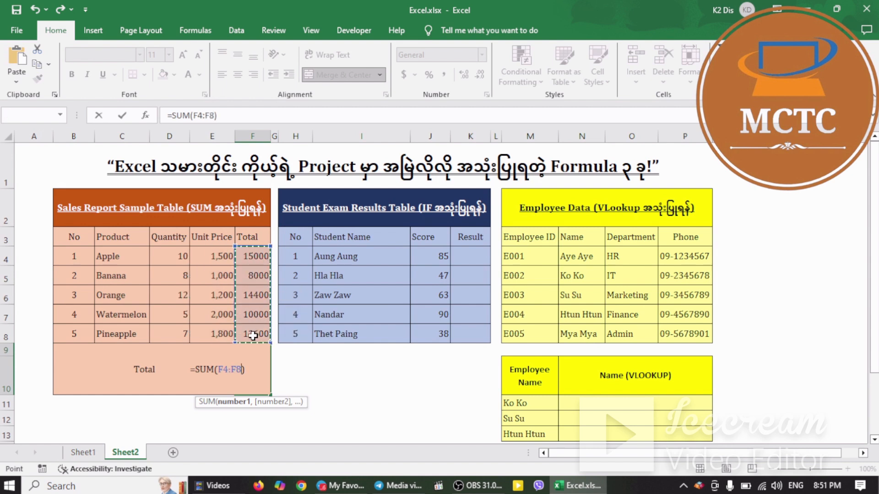
drag(250, 257, 259, 334)
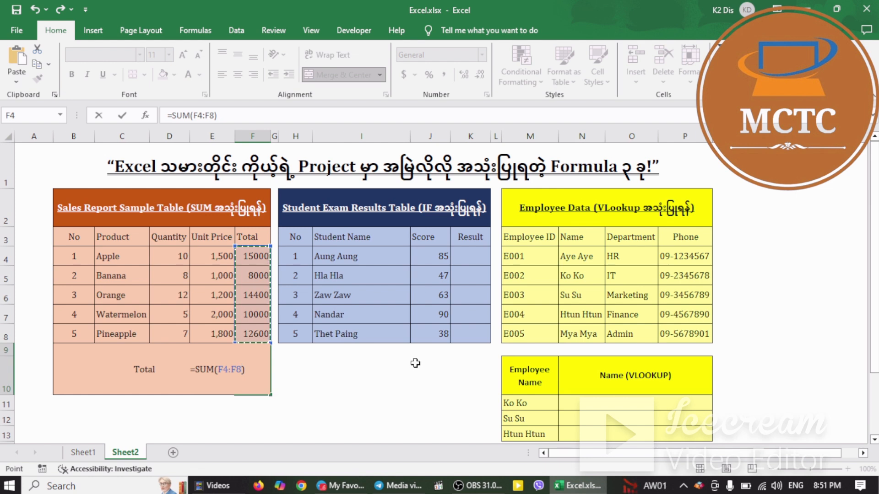
key(Return)
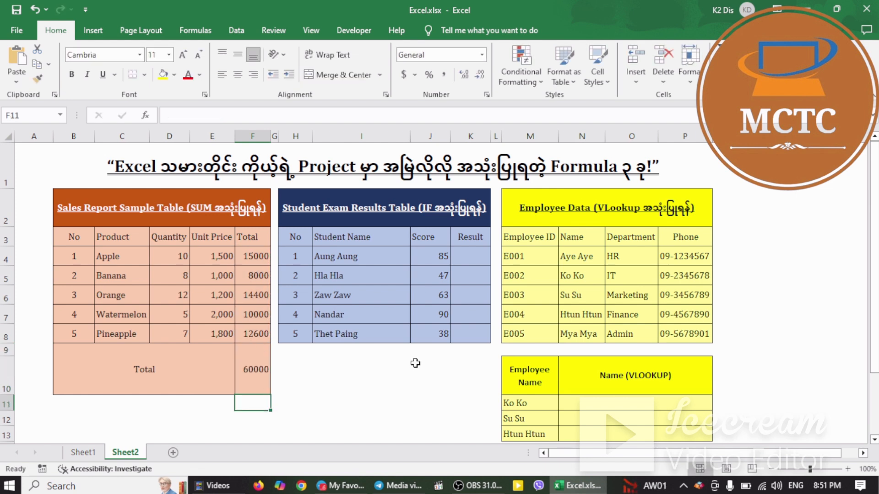
click(259, 373)
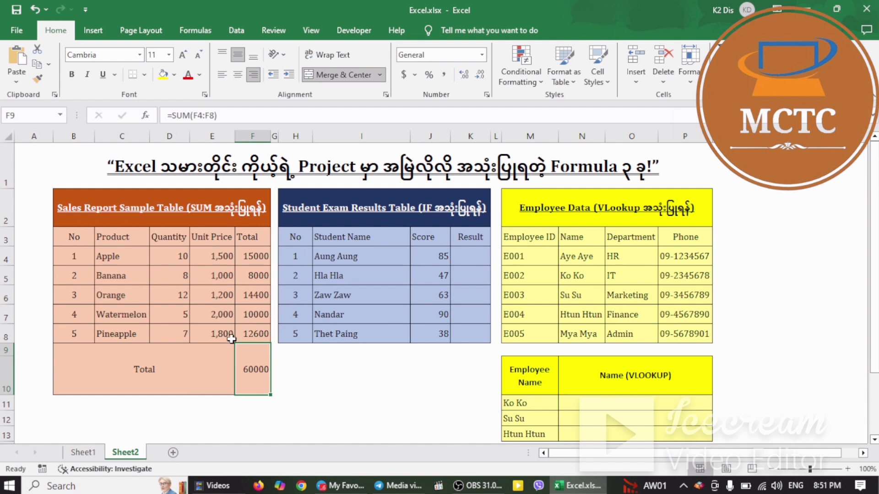
key(alt+Tab)
click(350, 263)
click(350, 280)
click(353, 297)
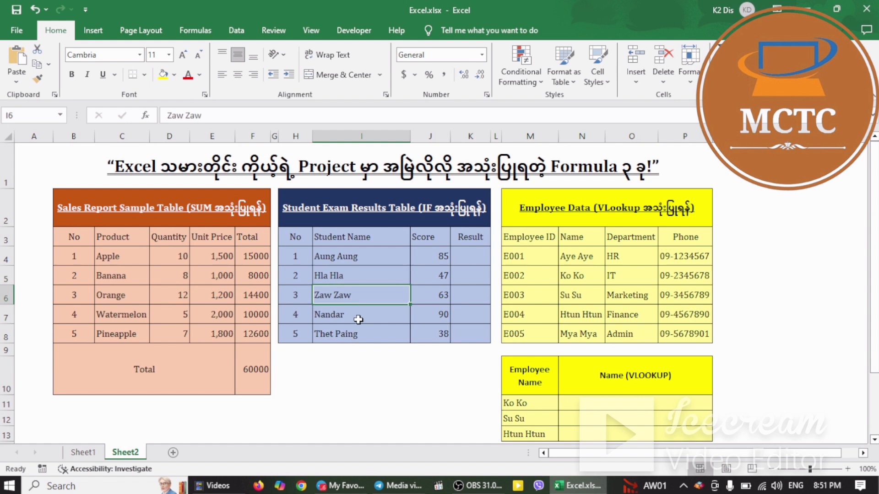
click(429, 257)
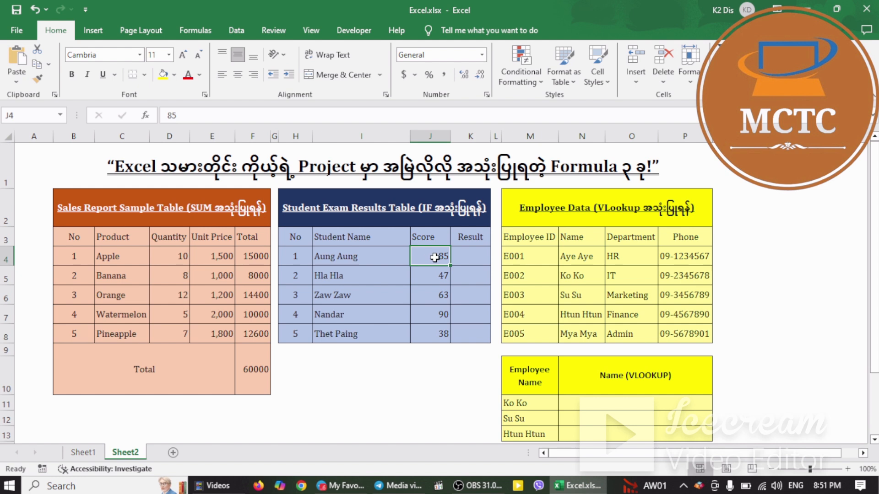
Enter the formula =IF(J4>=50,"Pass","Fail") in Result cell K4 of the student exam table.
click(473, 259)
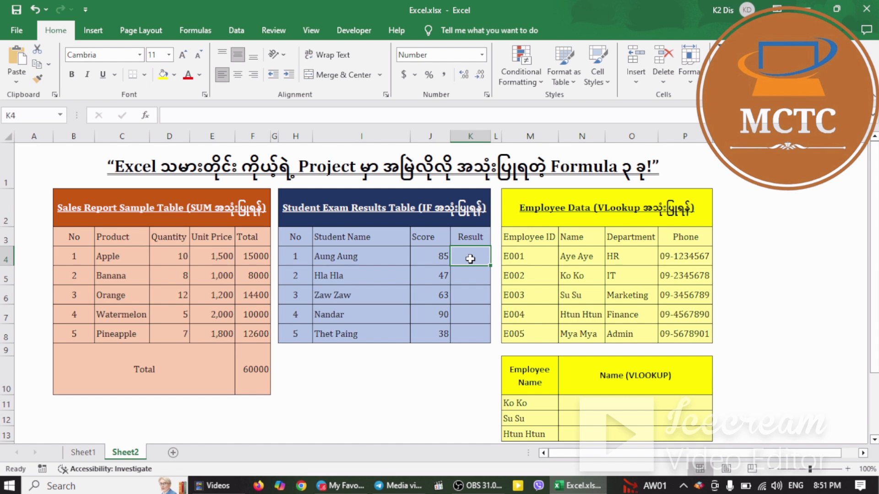
text(=)
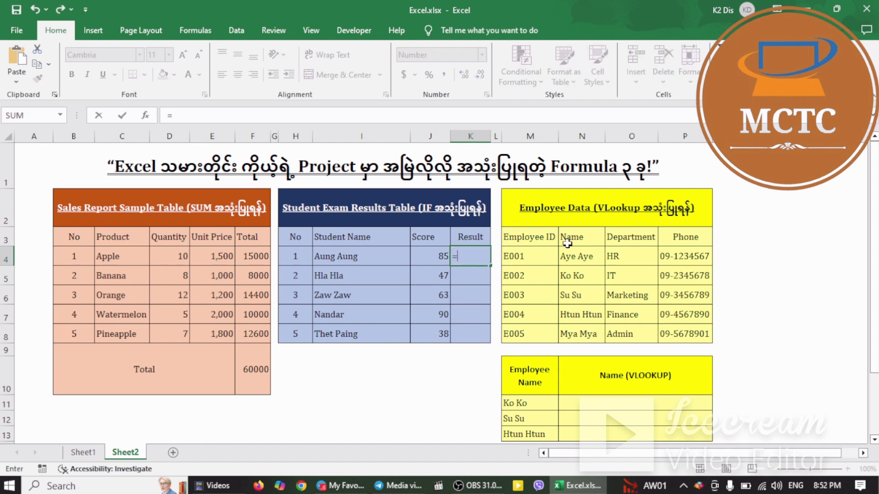
text(if)
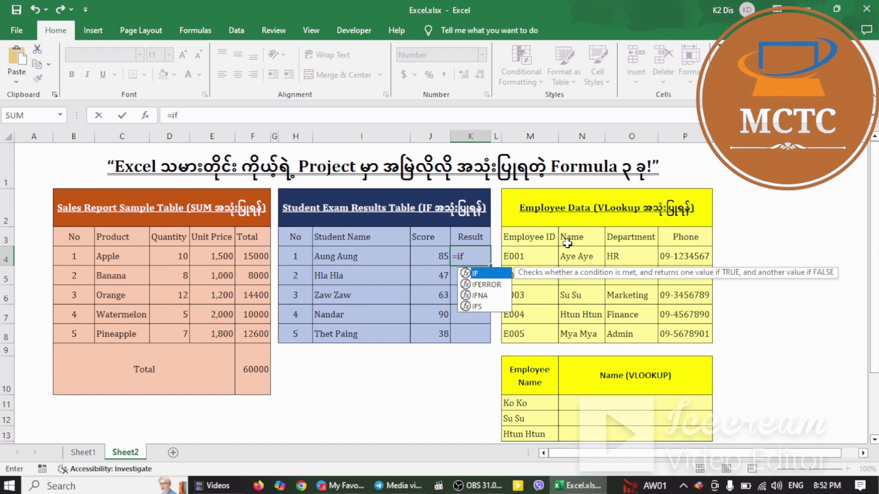
key(Tab)
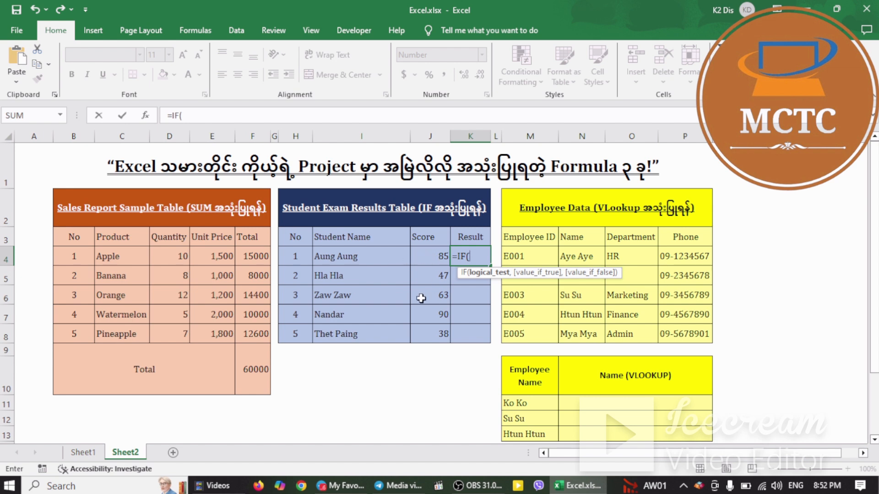
click(435, 256)
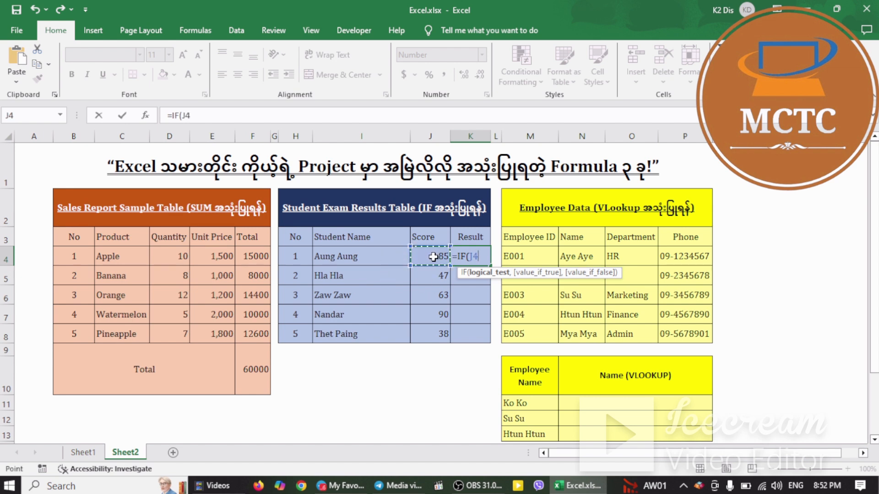
text(>=50)
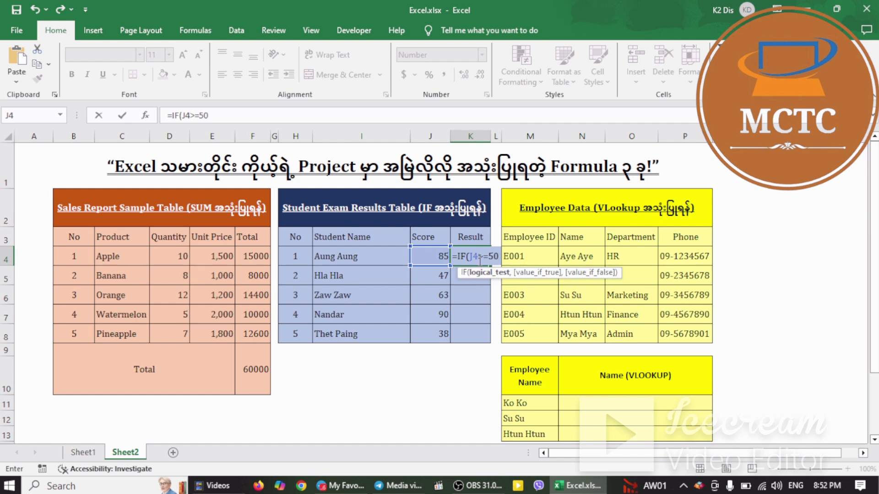
text(,)
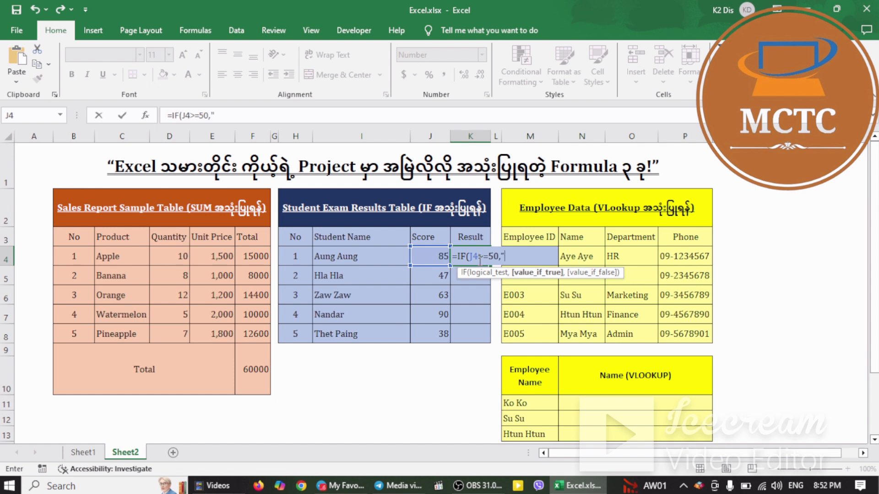
text("Pass","F)
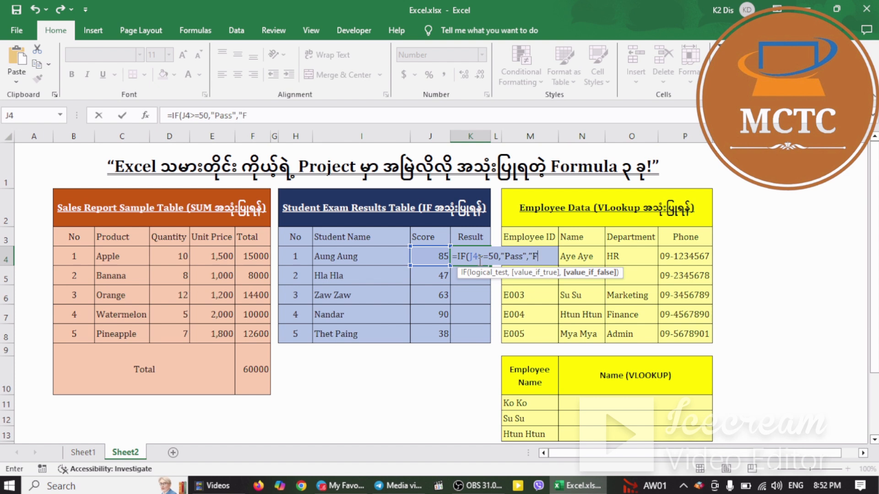
text(ail"))
key(Return)
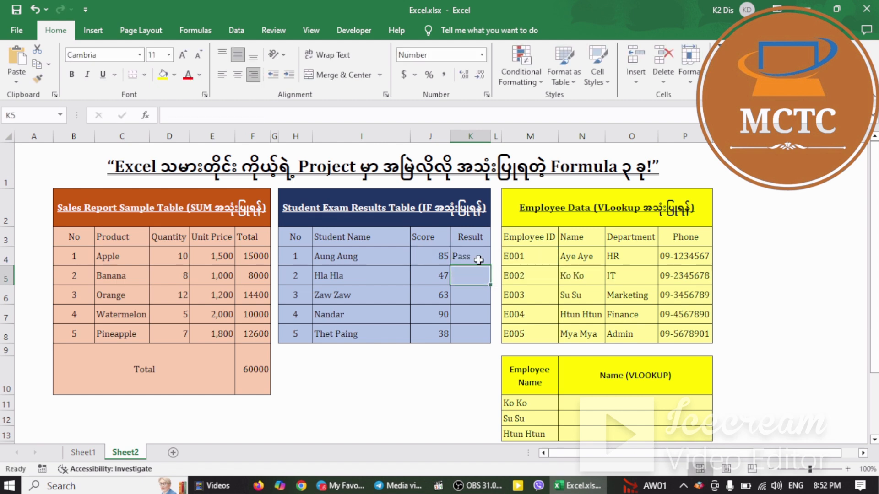
Fill the IF formula from K4 down to K8 for the remaining students.
click(439, 256)
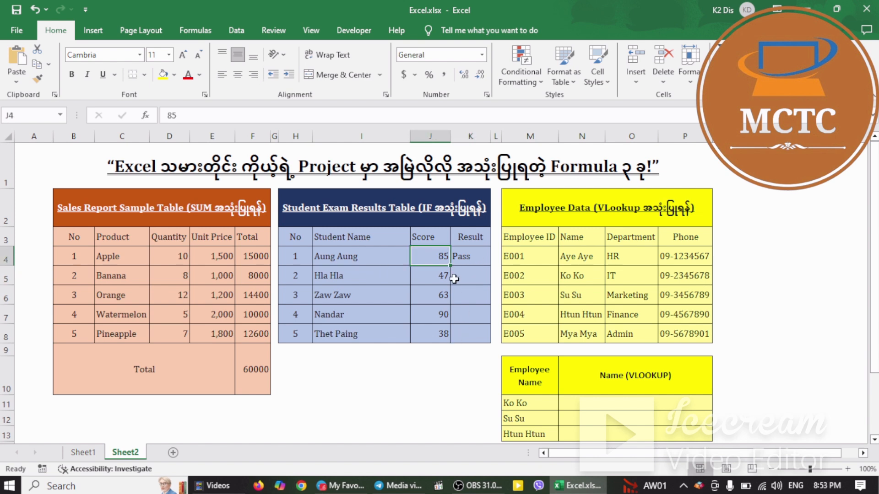
click(464, 258)
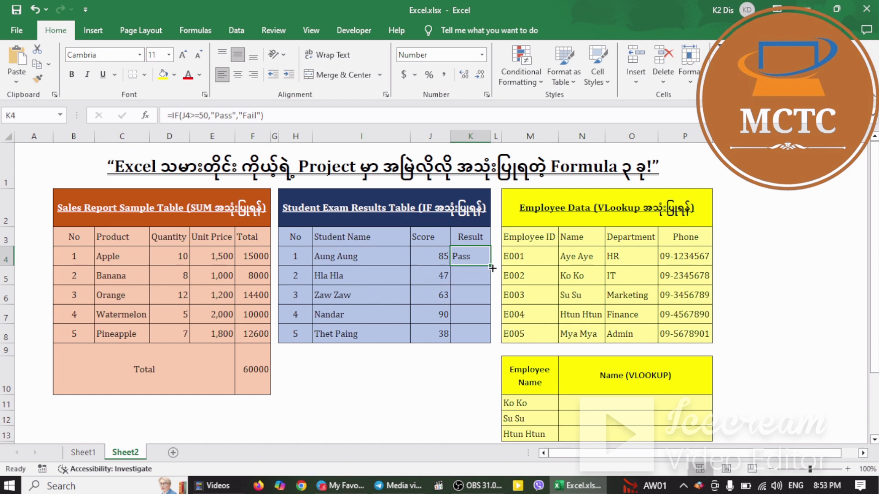
drag(491, 267, 486, 341)
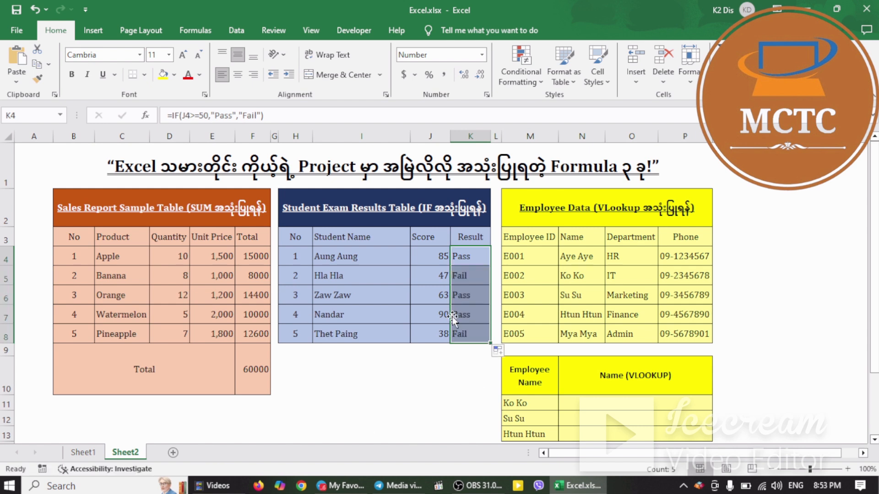
Check the filled Result formulas in K5 to K8 against the corresponding student scores.
click(442, 279)
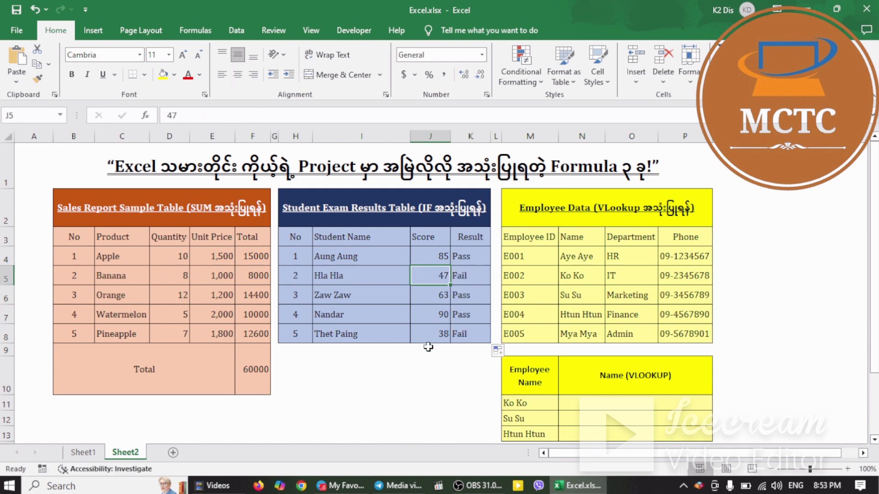
click(461, 277)
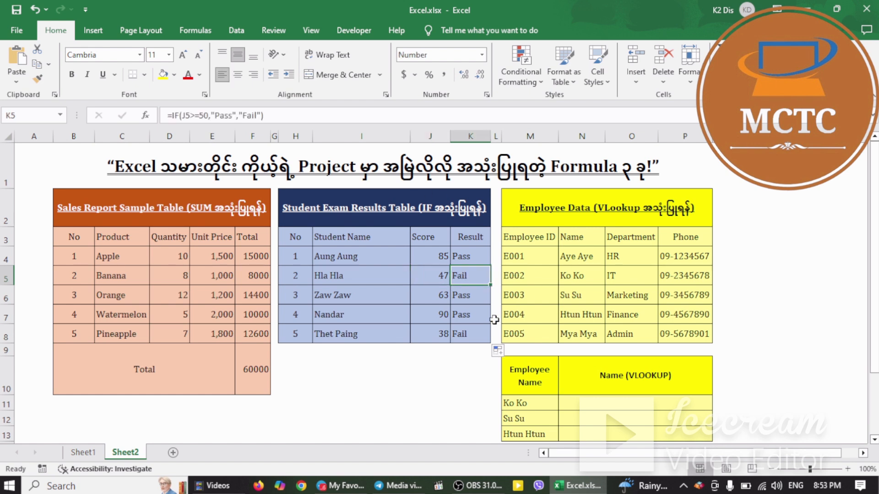
click(469, 300)
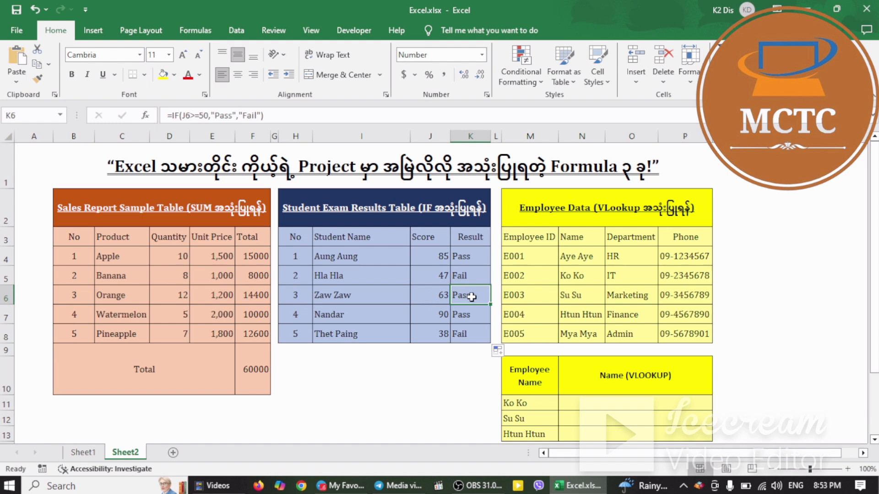
click(440, 314)
click(474, 313)
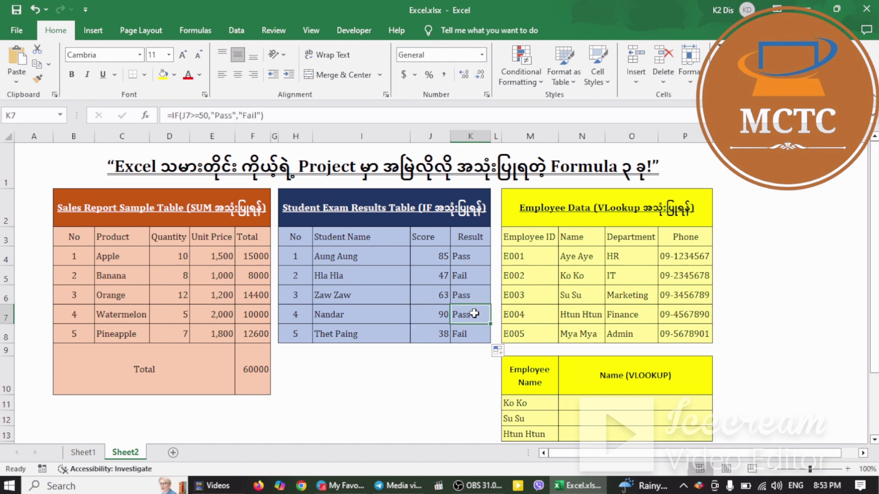
click(432, 338)
click(462, 338)
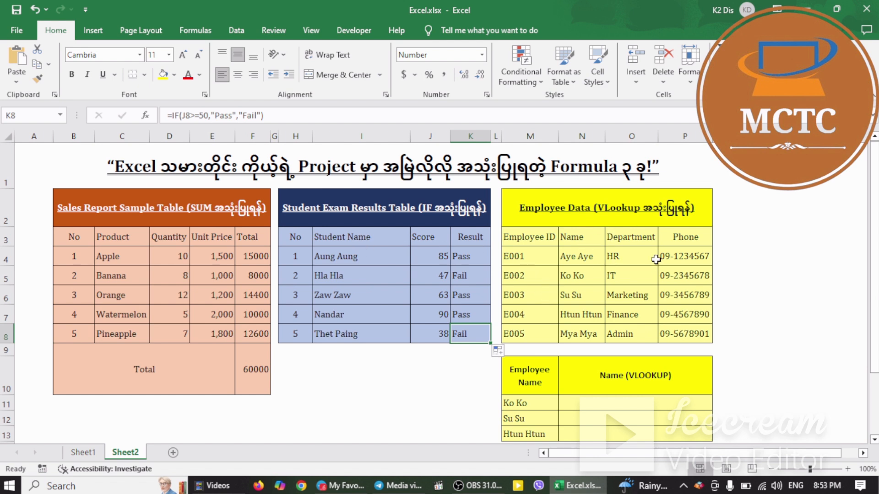
key(alt+Tab)
Copy employee IDs E001 to E003 from M4:M6 over the names in M11:M13 of the lookup table.
click(531, 276)
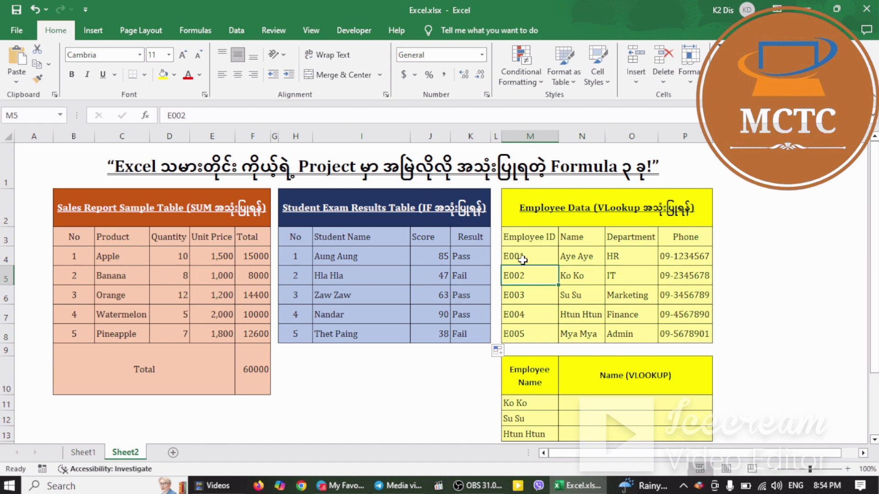
drag(523, 259, 522, 293)
key(ctrl+c)
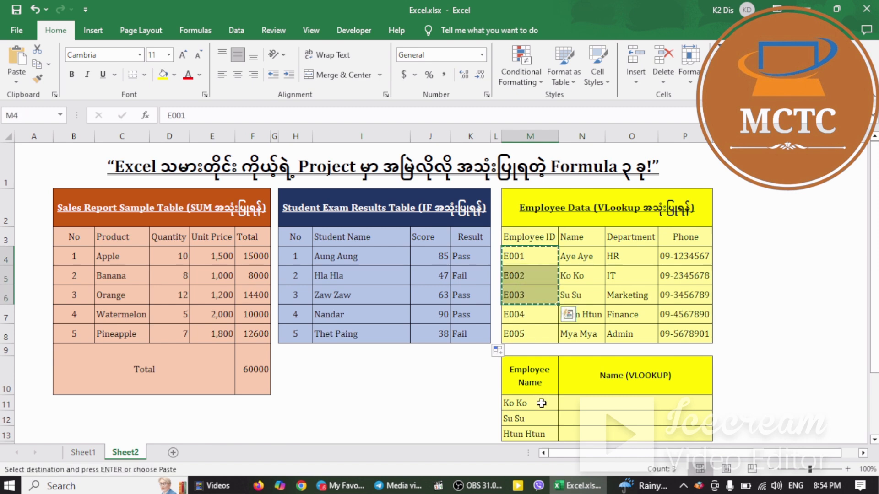
click(541, 403)
key(ctrl+v)
scroll(563, 393, down, 1)
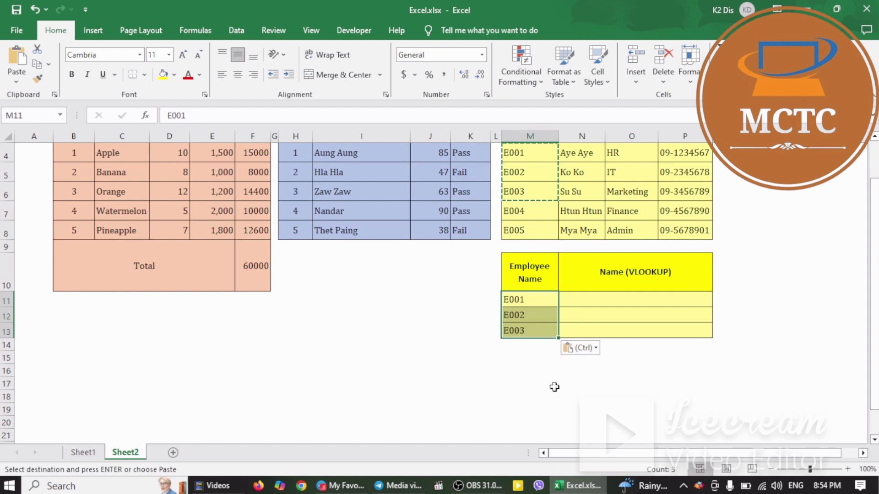
scroll(554, 387, up, 1)
Start a VLOOKUP formula in N11 with M11 as the lookup value and M4:P8 as the table array.
click(583, 404)
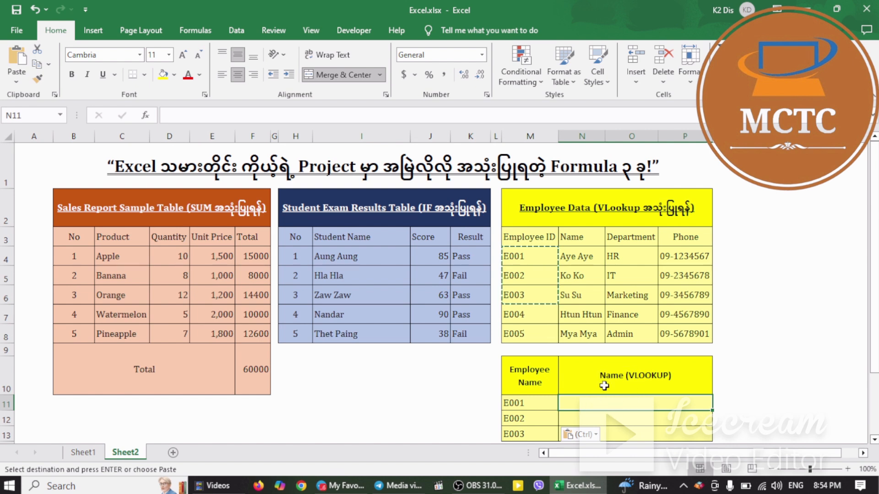
text(=v)
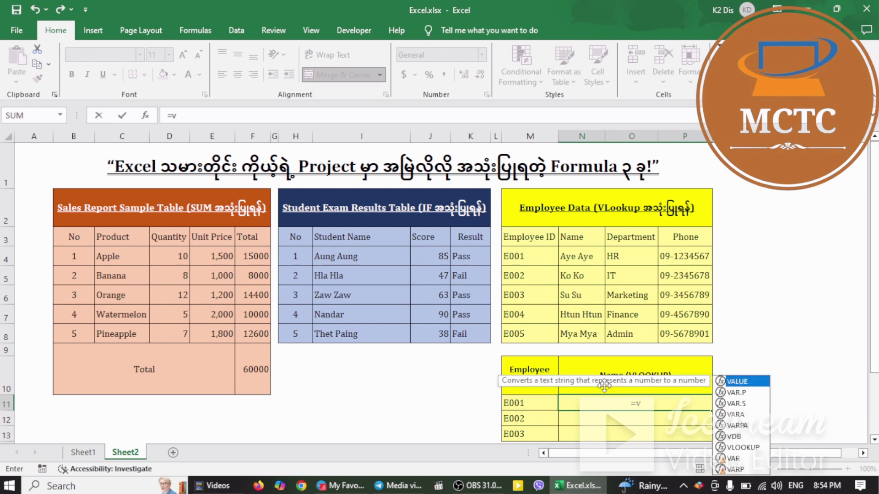
text(look)
key(Tab)
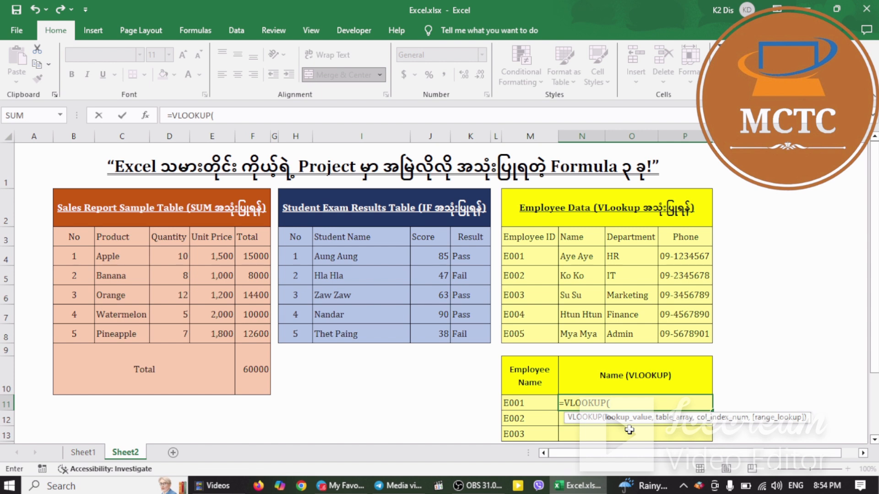
click(522, 403)
text(,)
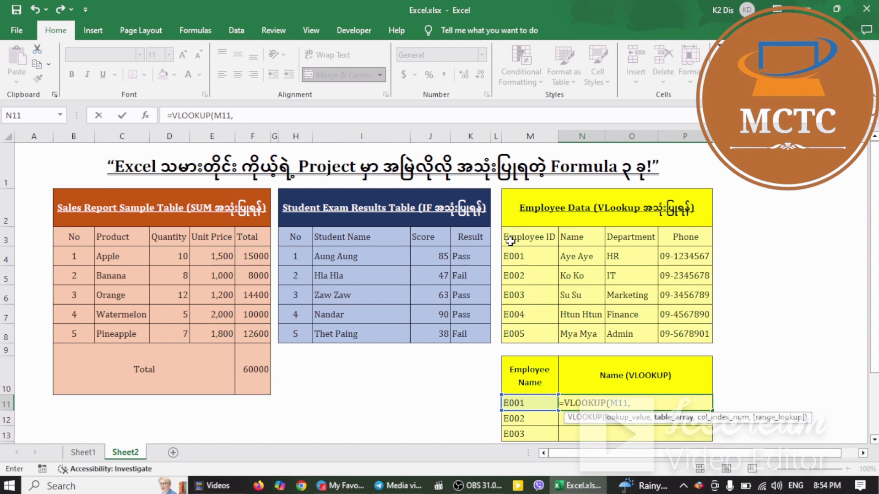
drag(516, 259, 684, 343)
text(,)
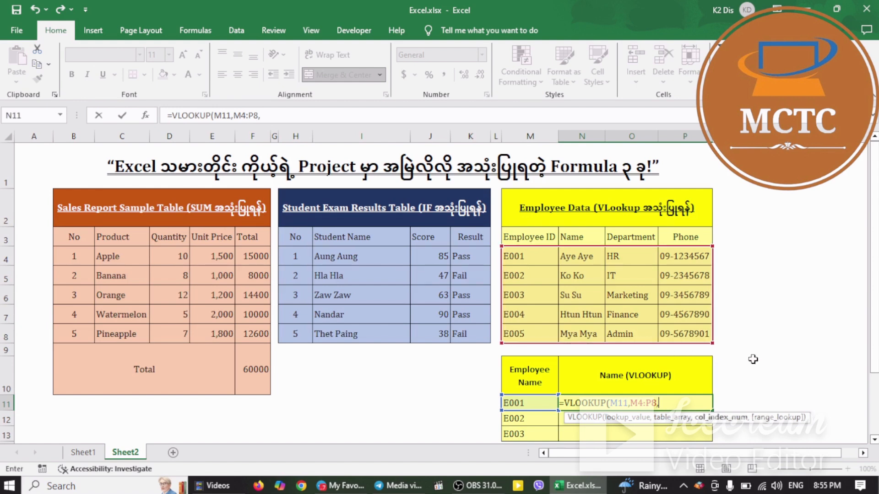